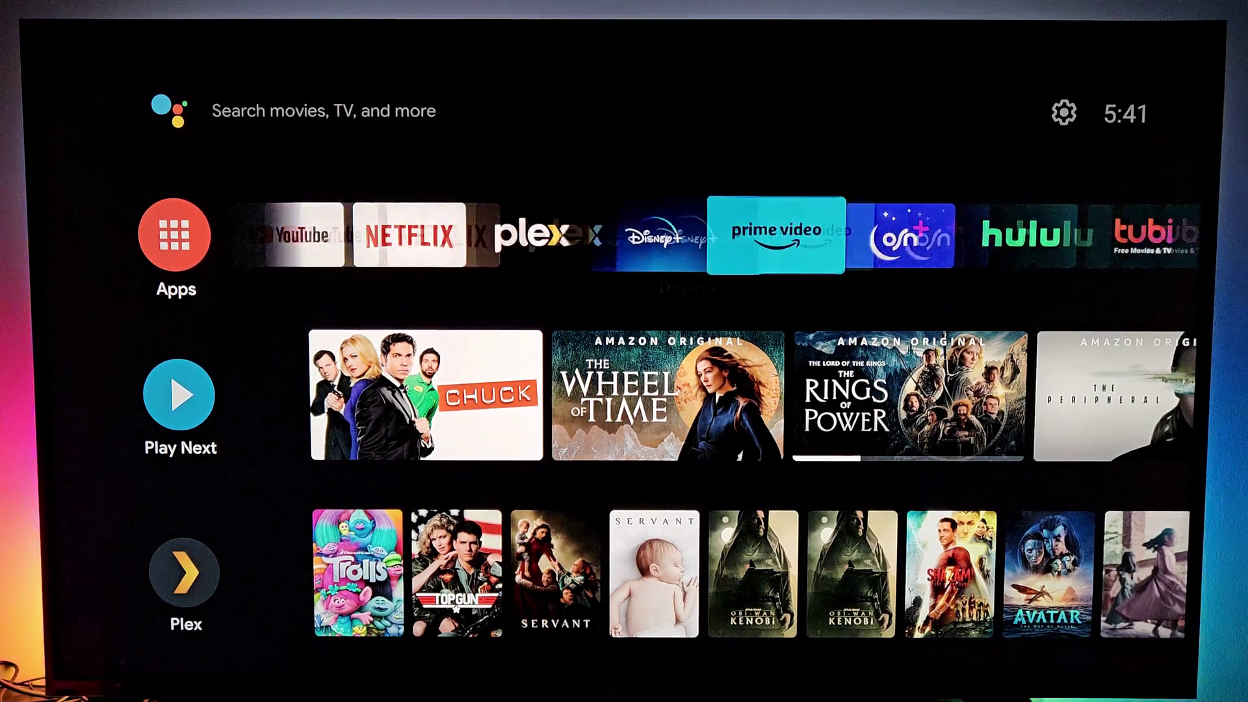
key("Right")
key("Right")
key("Right")
key("Right")
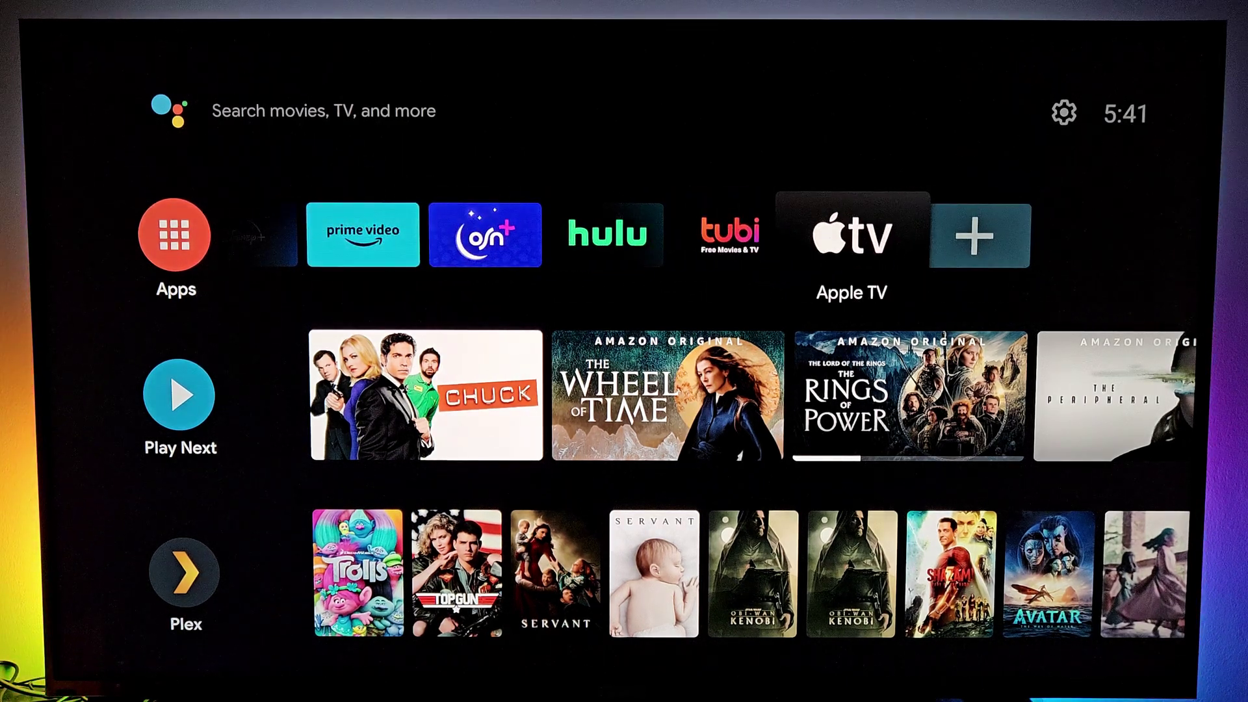
Step: Browse the home screen's favourite apps and recommendation rows, returning to the favourite apps row
key("Left")
key("Left")
key("Left")
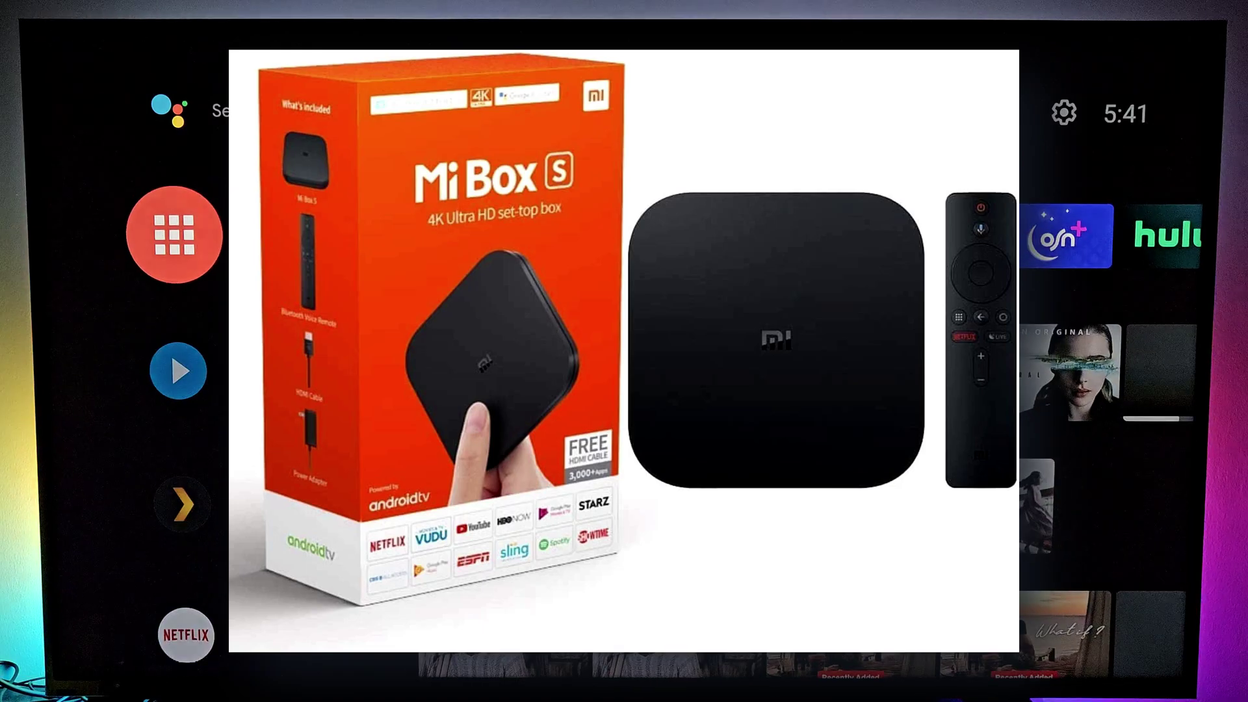
key("Down")
key("Down")
key("Down")
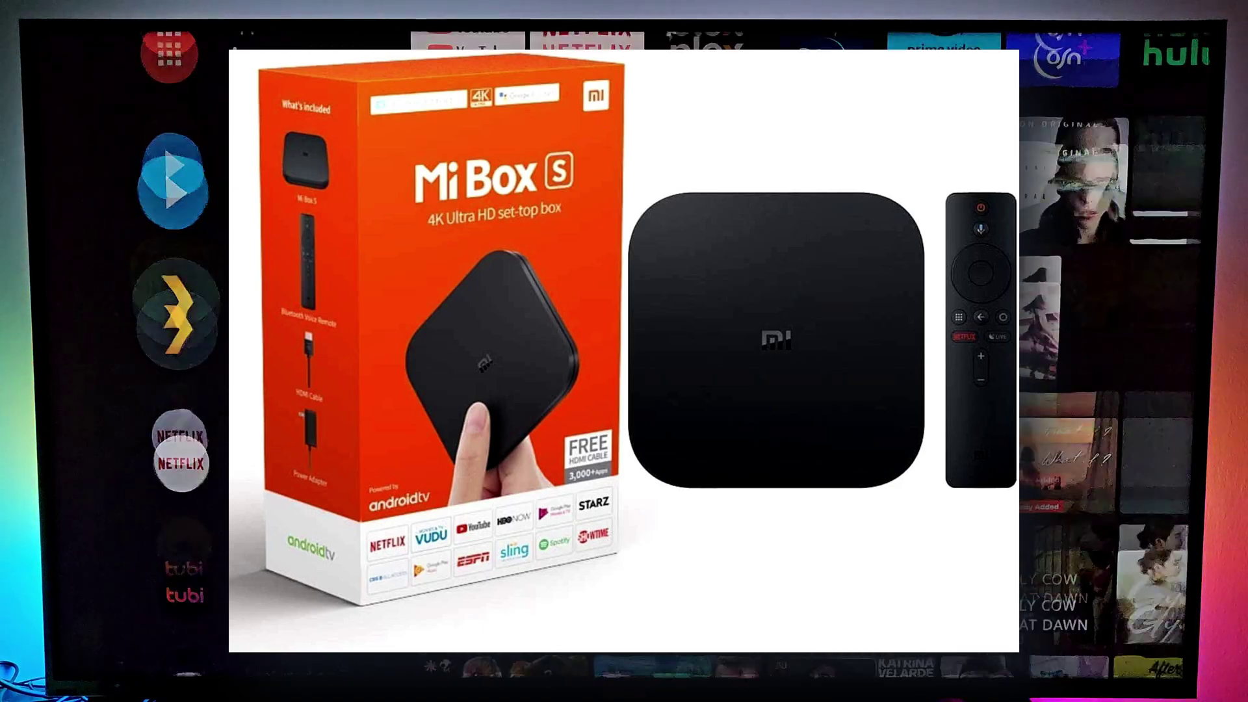
key("Down")
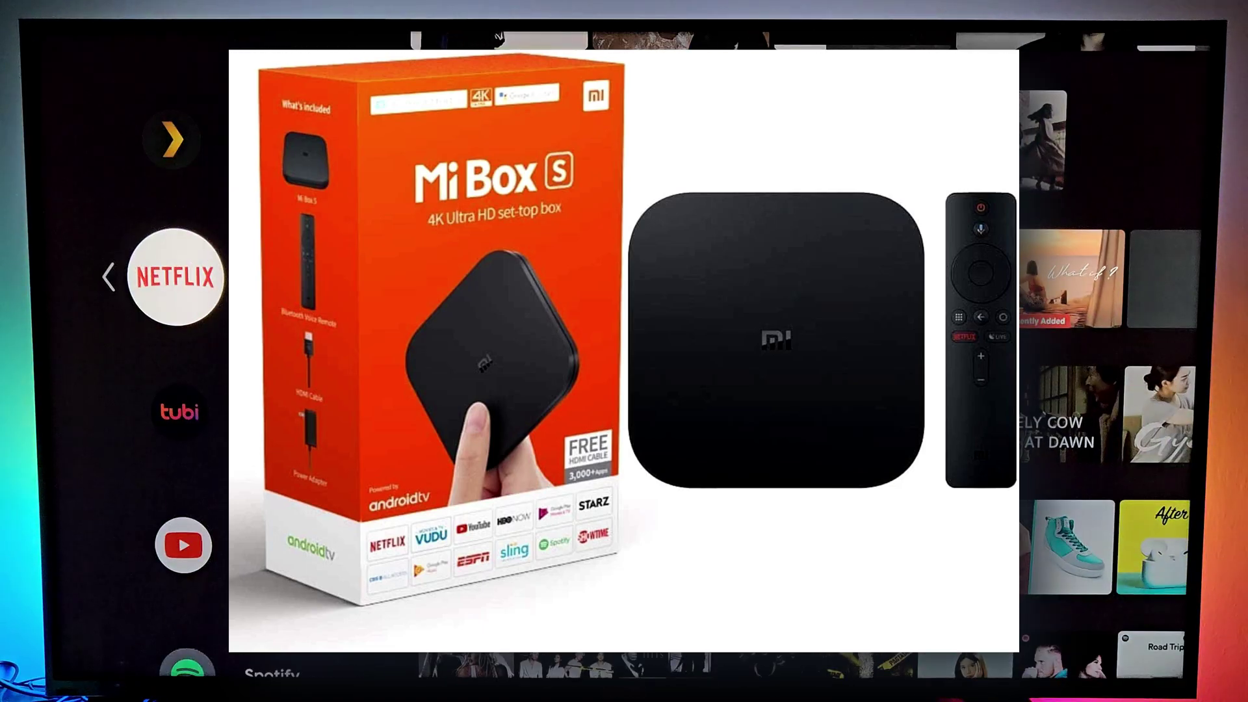
key("Down")
key("Down")
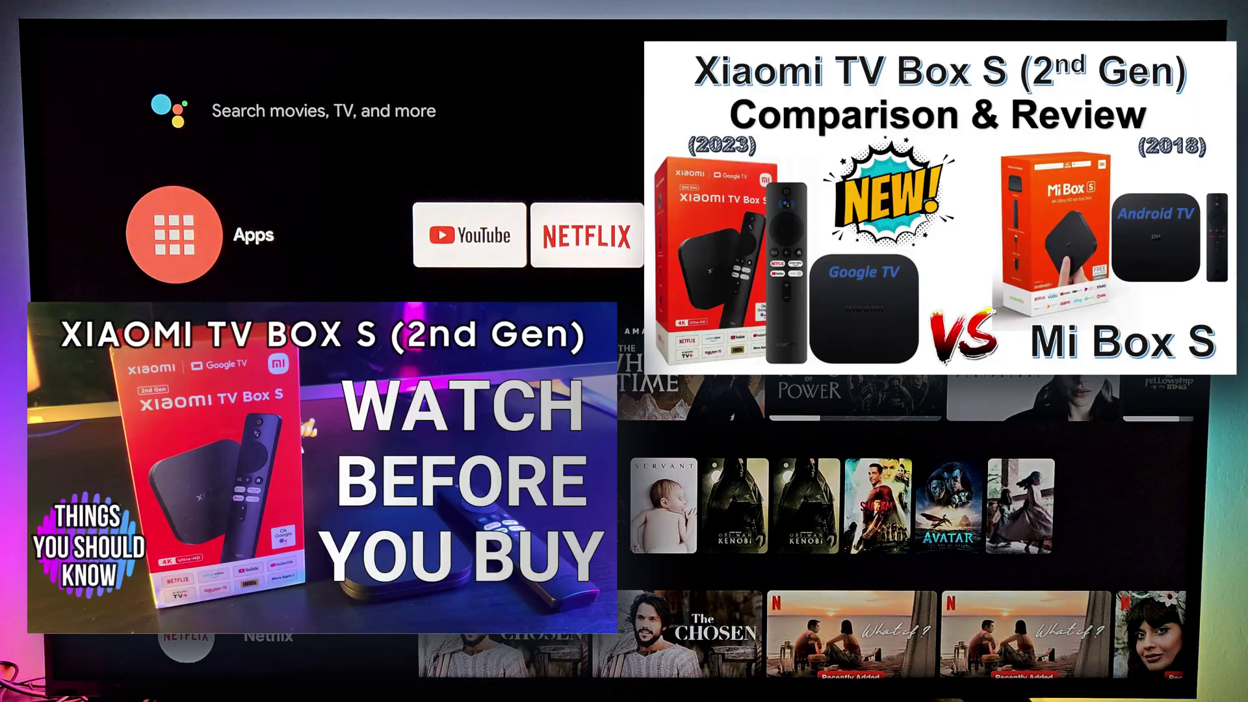
key("Up")
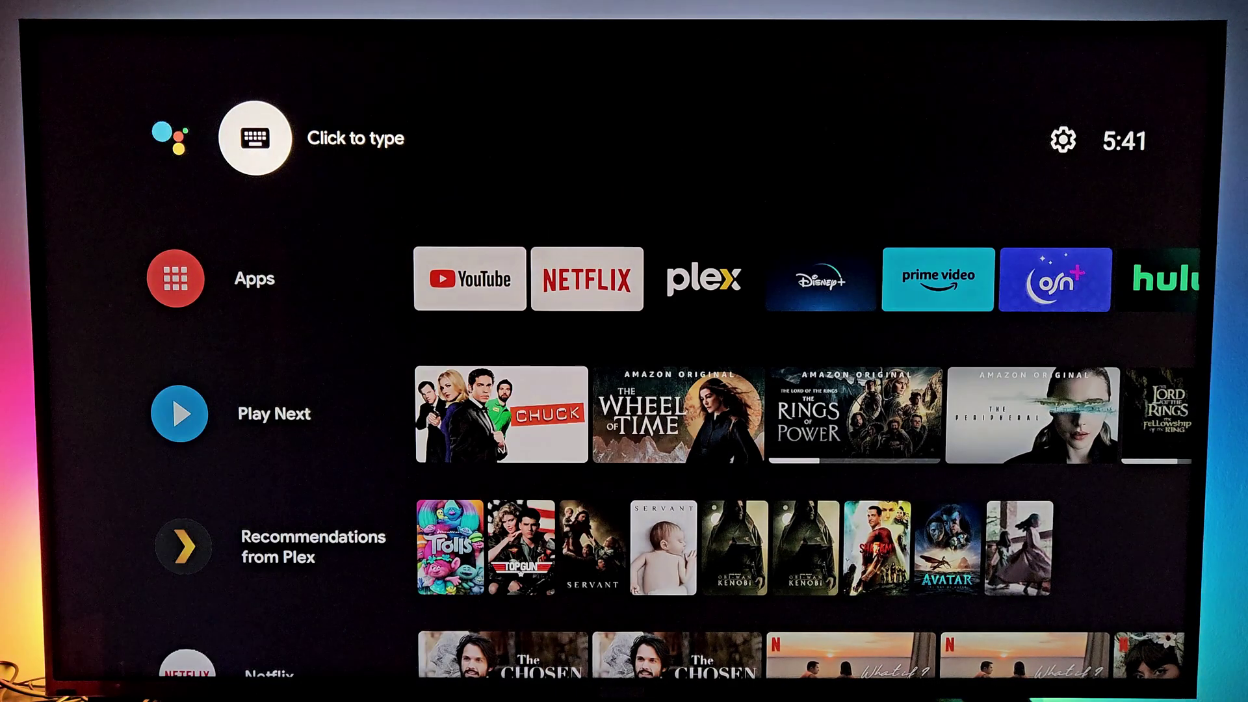
key("Down")
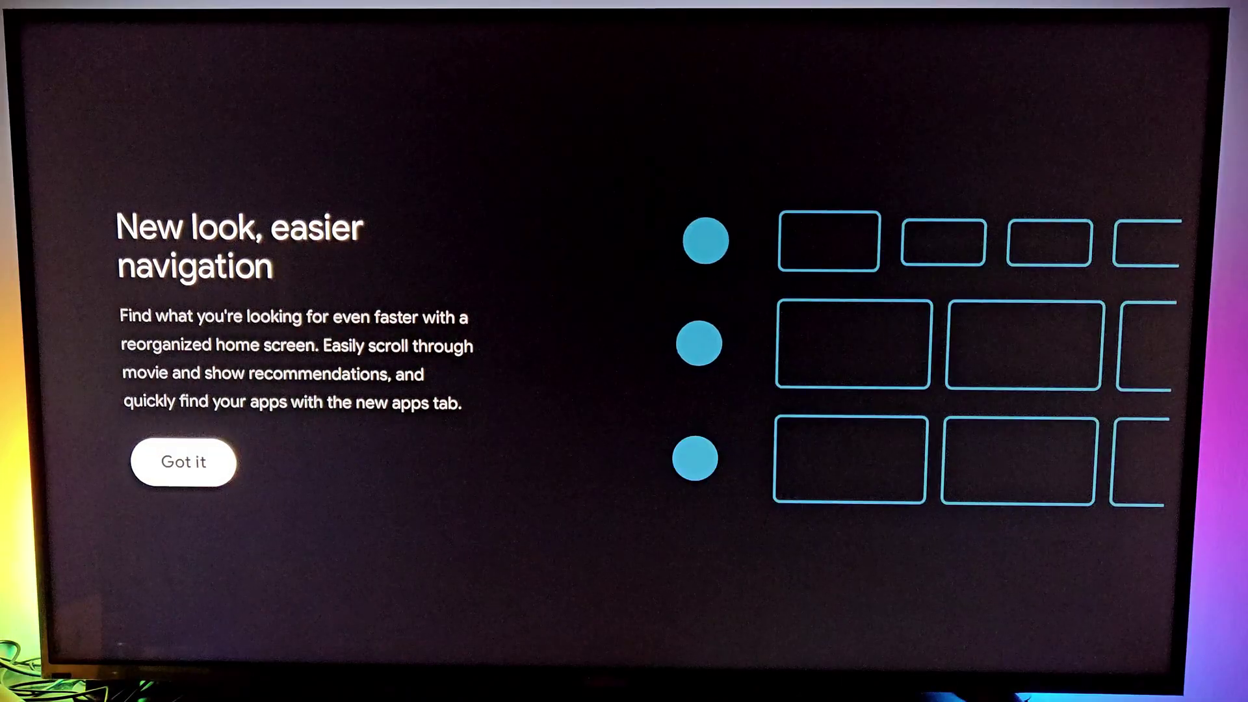
Step: Dismiss the 'New look, easier navigation' page with Got it, then browse the Favorite Apps row
key("Return")
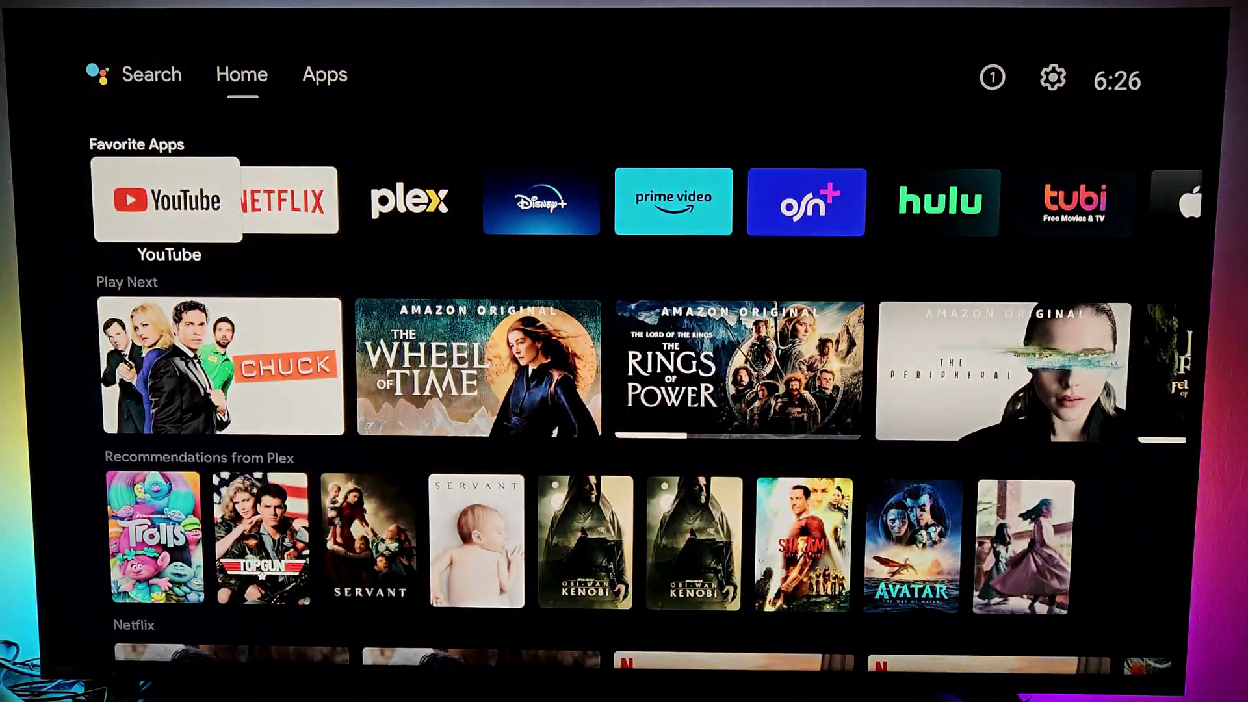
key("Right")
key("Right")
key("Right")
key("Right")
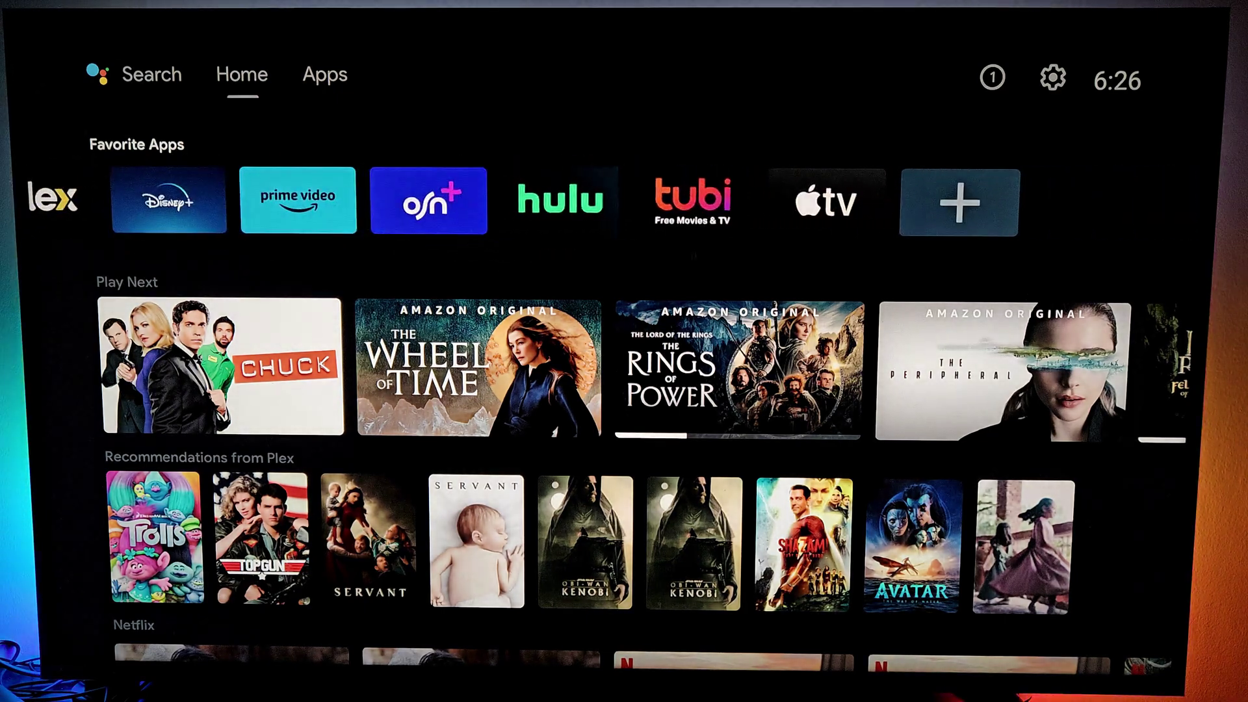
key("Down")
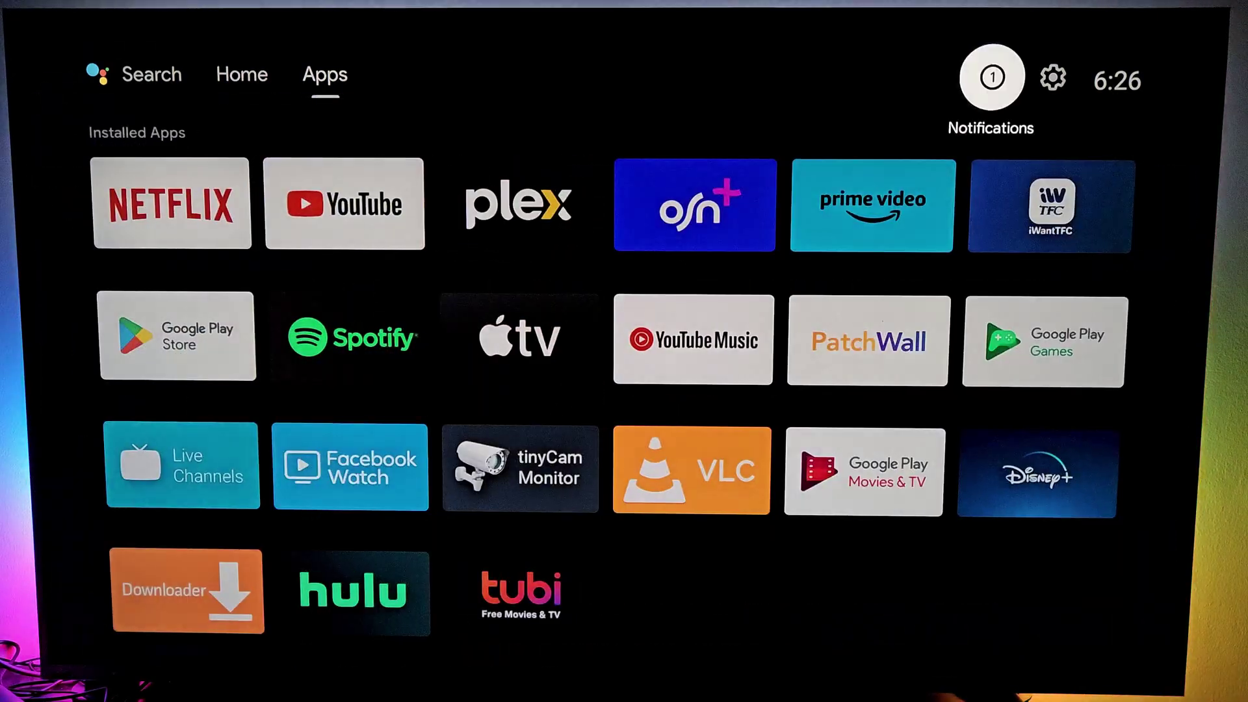